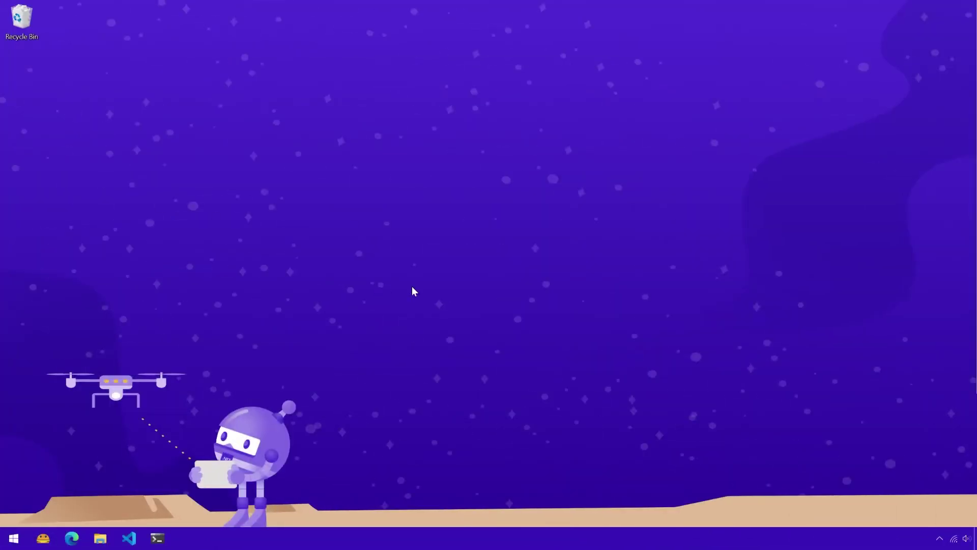
Launch Edge and go to the swimburger.net blog page via the favorite
click(62, 540)
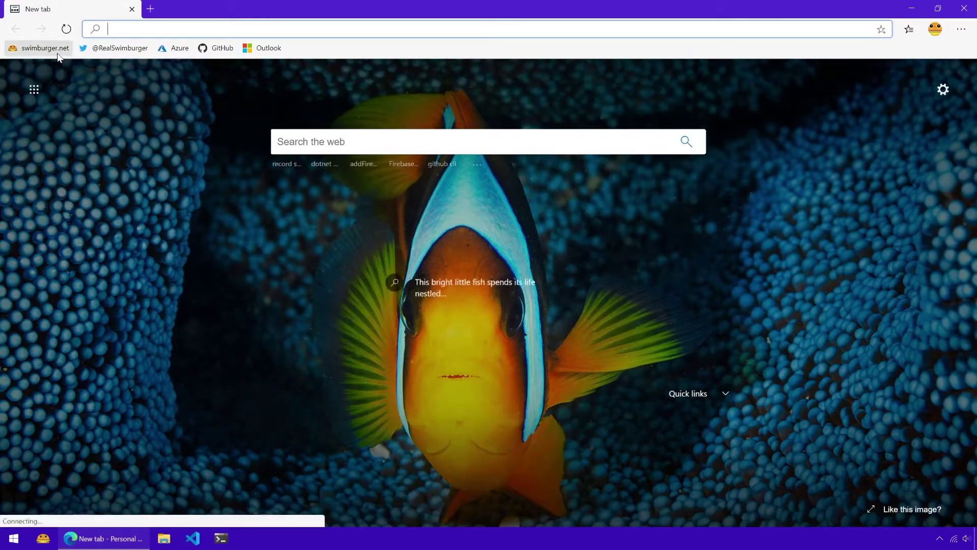
click(57, 53)
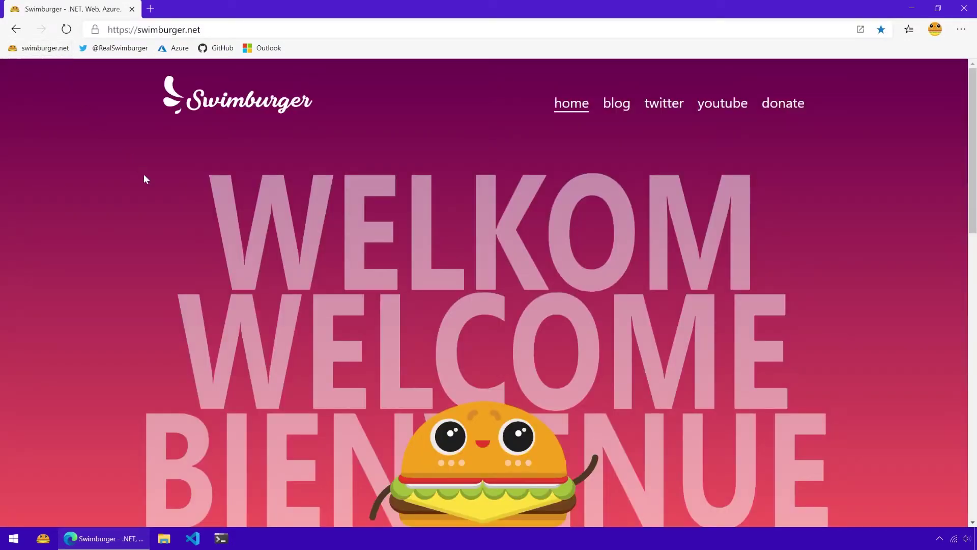
click(616, 103)
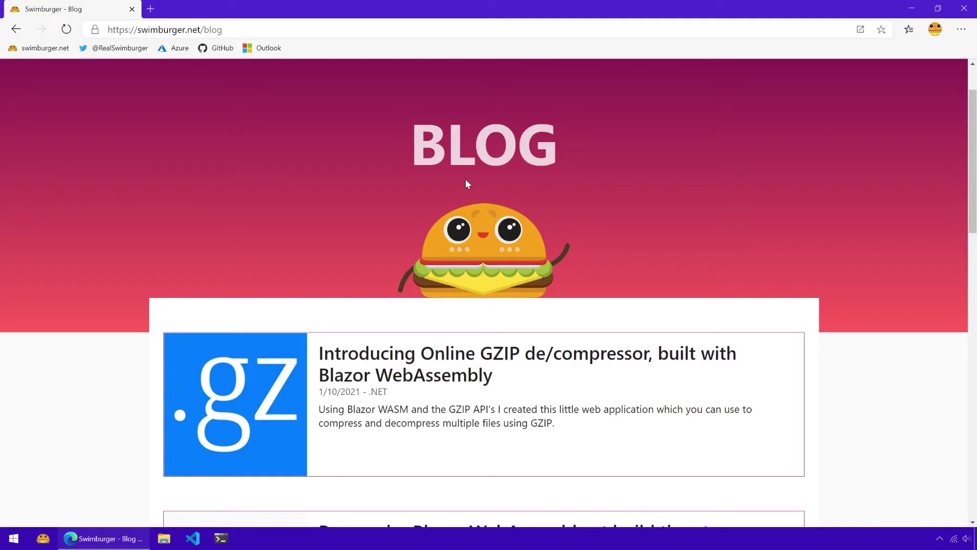
Dock the developer tools beside the blog page via More tools > Developer tools
key(F12)
key(ctrl+shift+i)
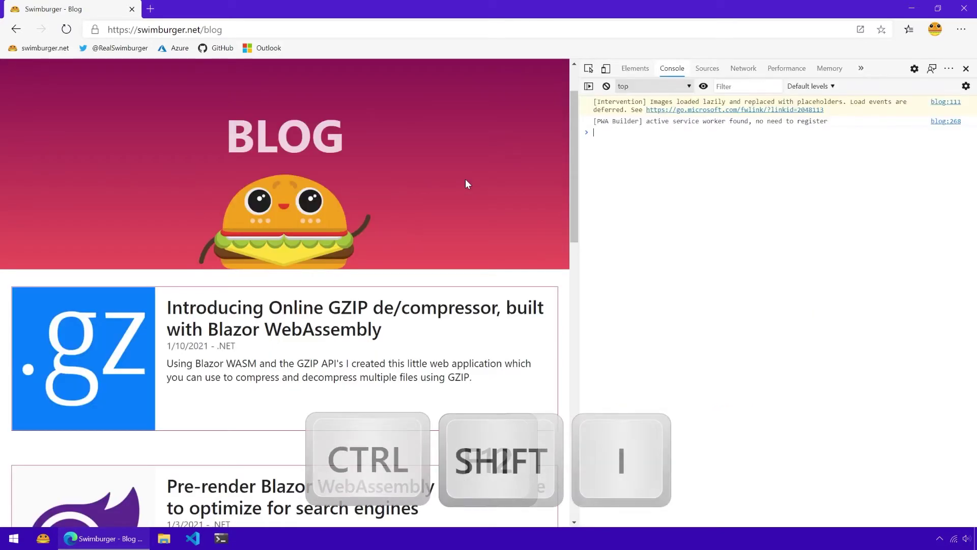
key(ctrl+shift+i)
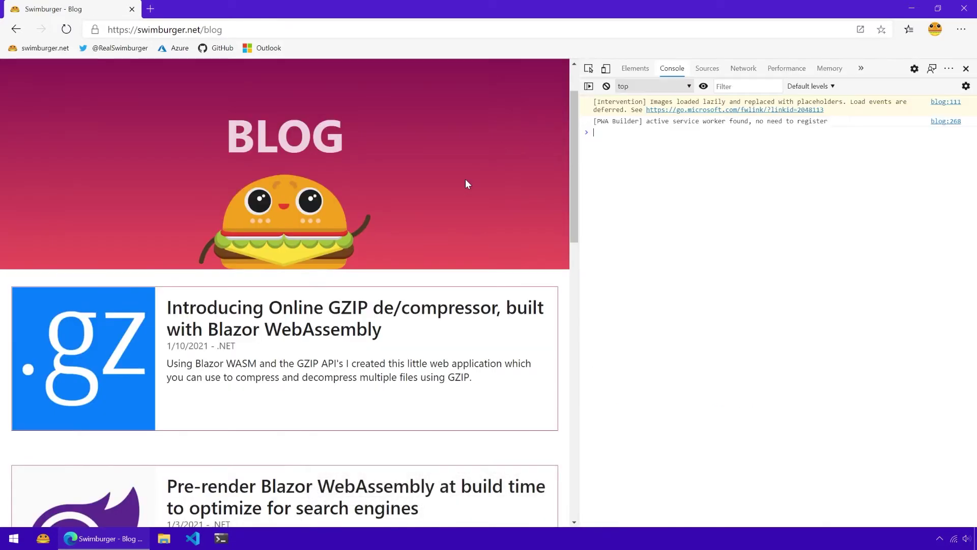
key(ctrl+shift+i)
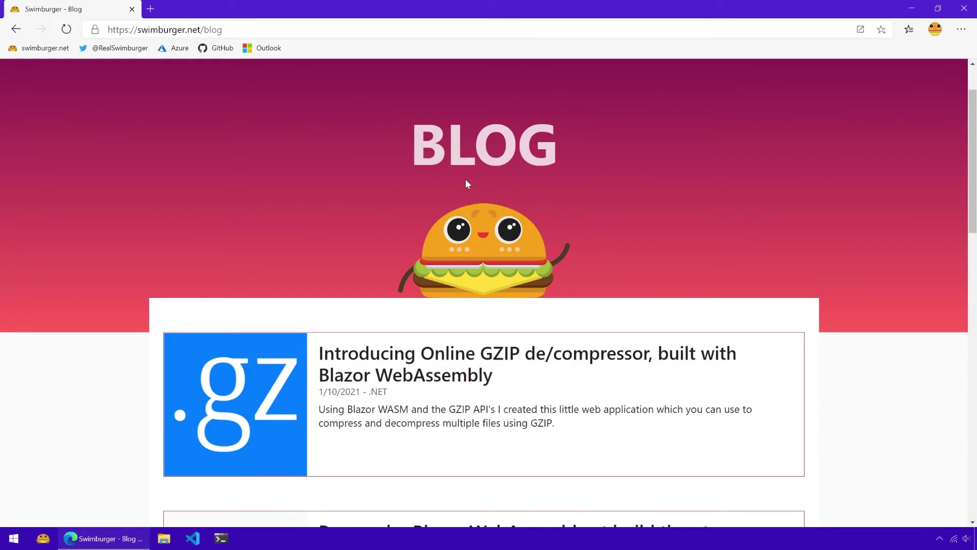
click(961, 30)
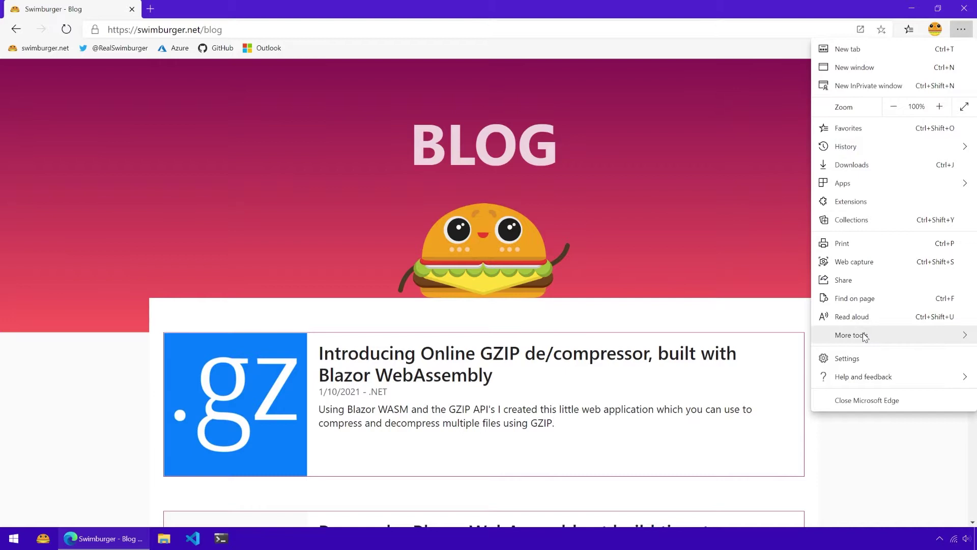
mouse_move(864, 336)
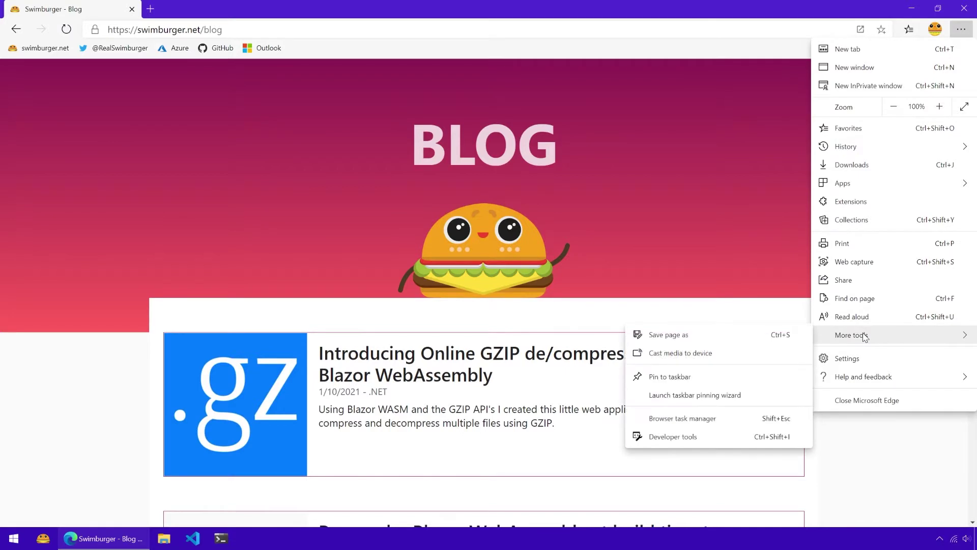
click(665, 436)
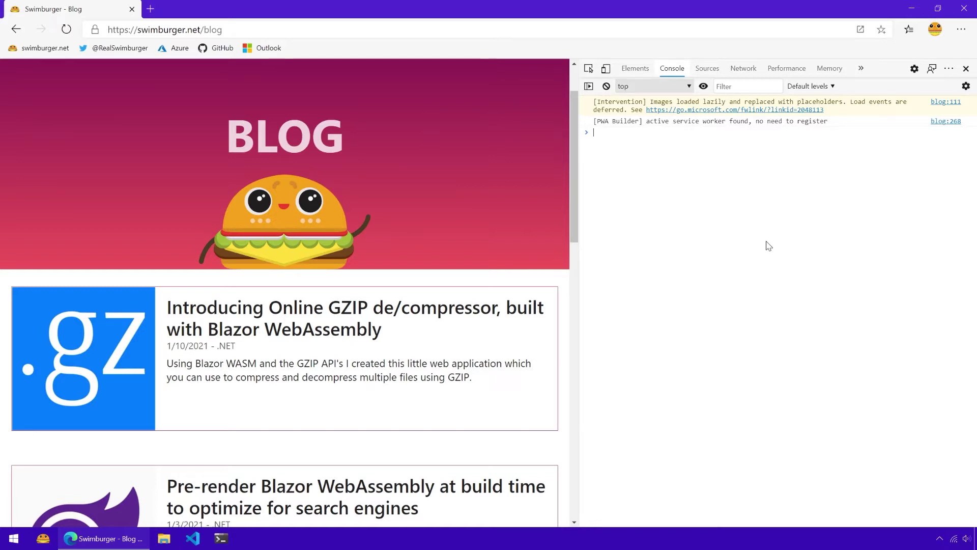
Open the DevTools command menu (Ctrl+Shift+P) and filter it with 'screenshot'
click(950, 70)
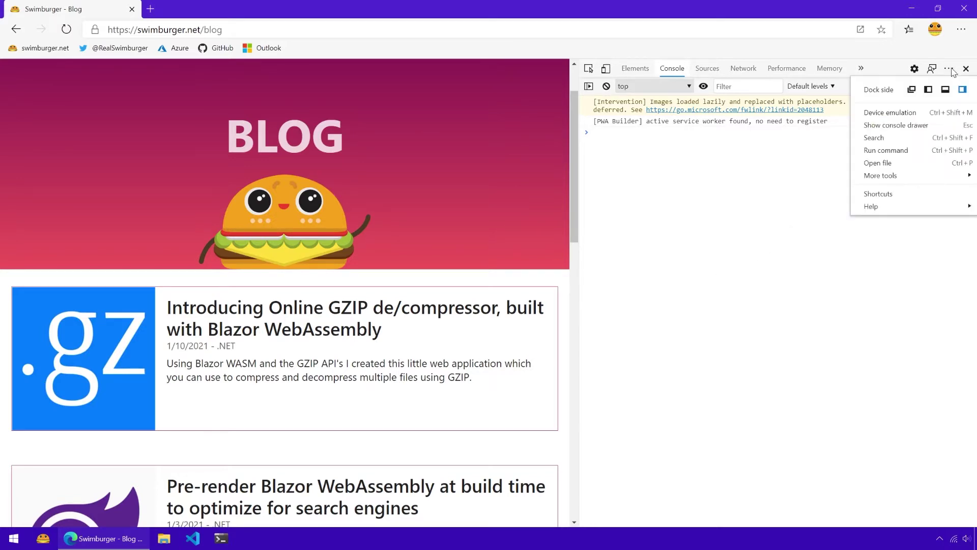
click(920, 151)
click(937, 167)
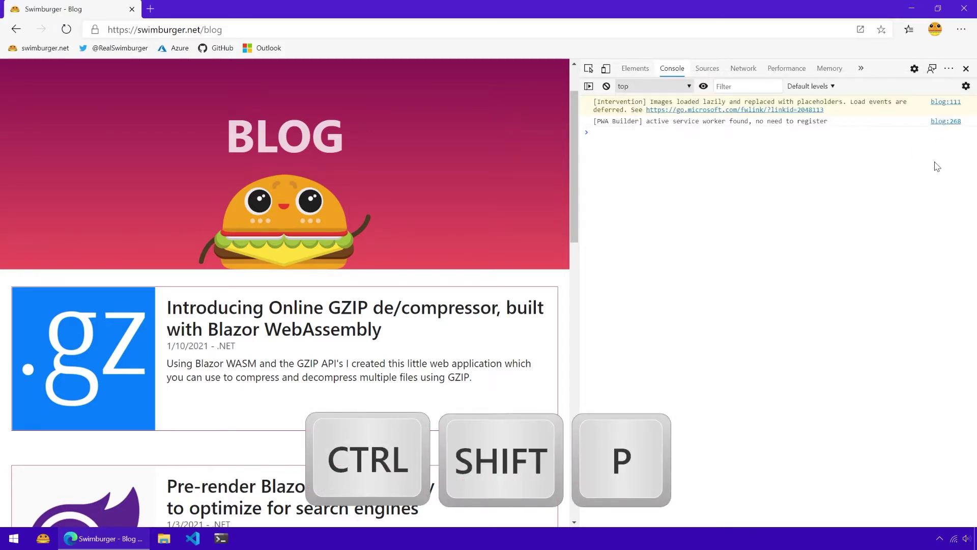
key(ctrl+shift+p)
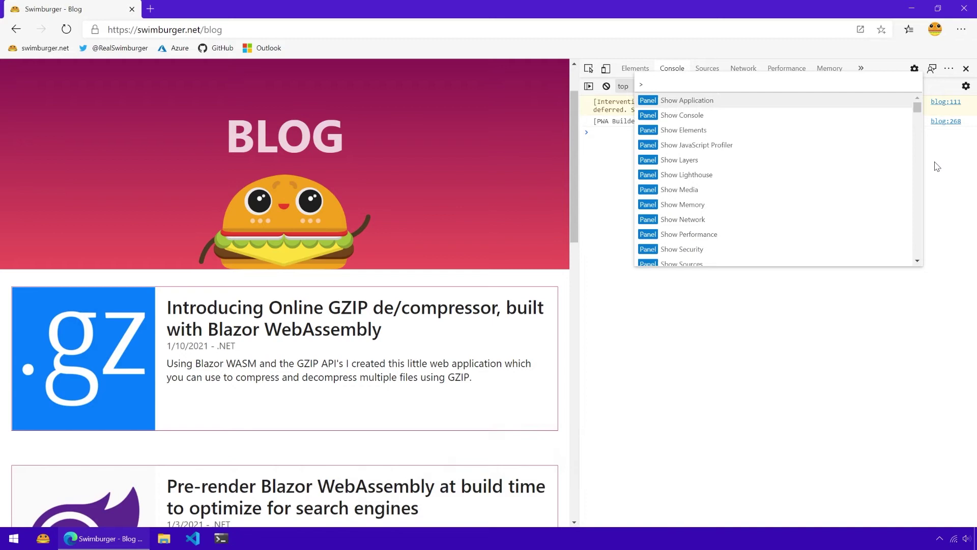
text(screen)
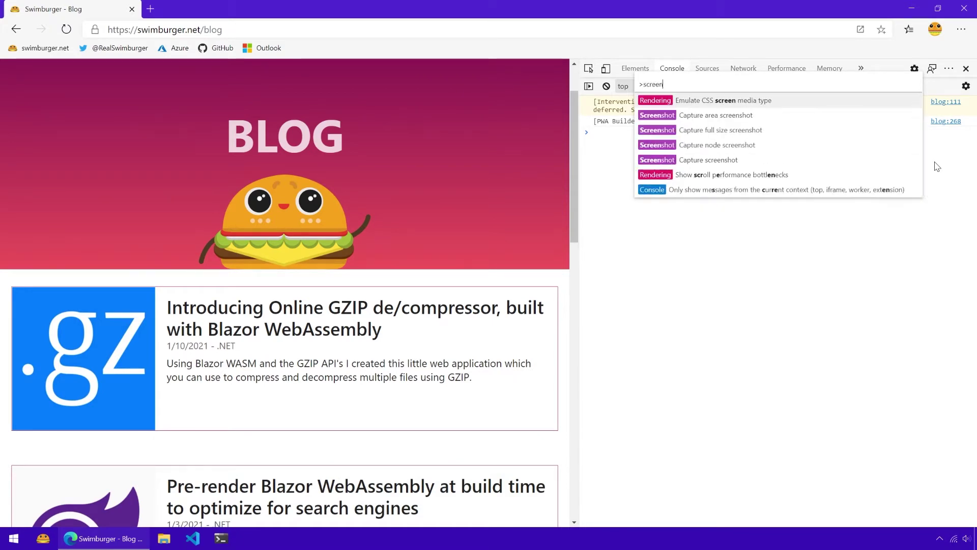
text(shot)
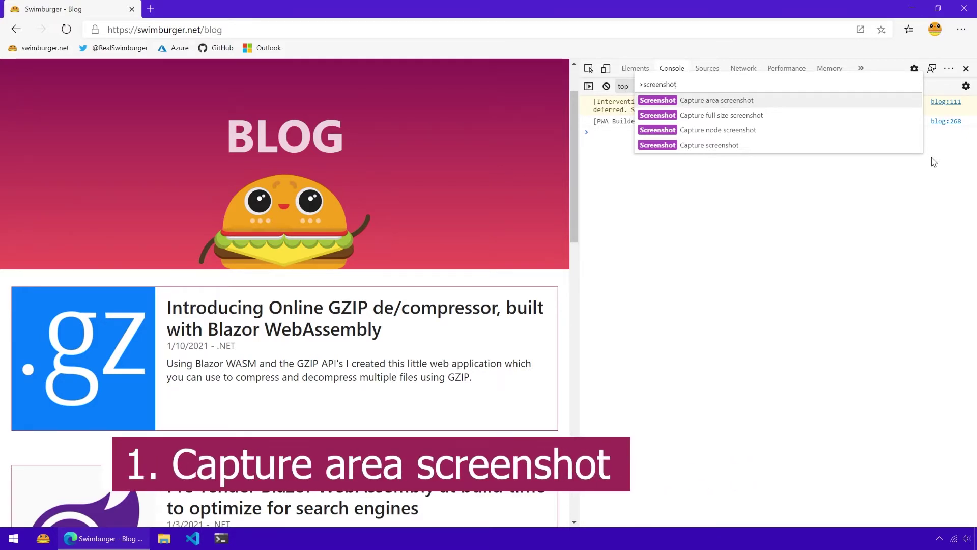
Capture an area screenshot of the BLOG banner and first post, then open swimburger.net_blog.png
click(745, 101)
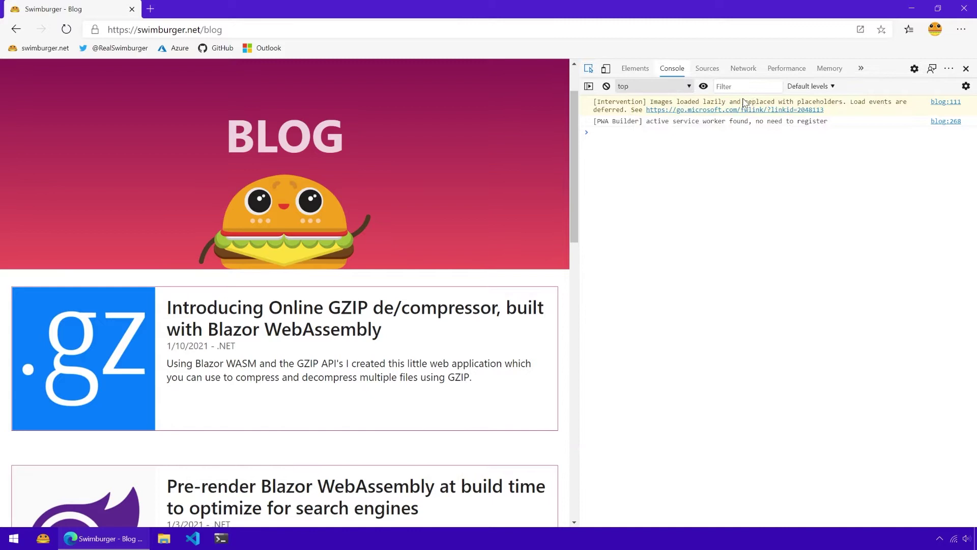
drag(110, 165, 476, 390)
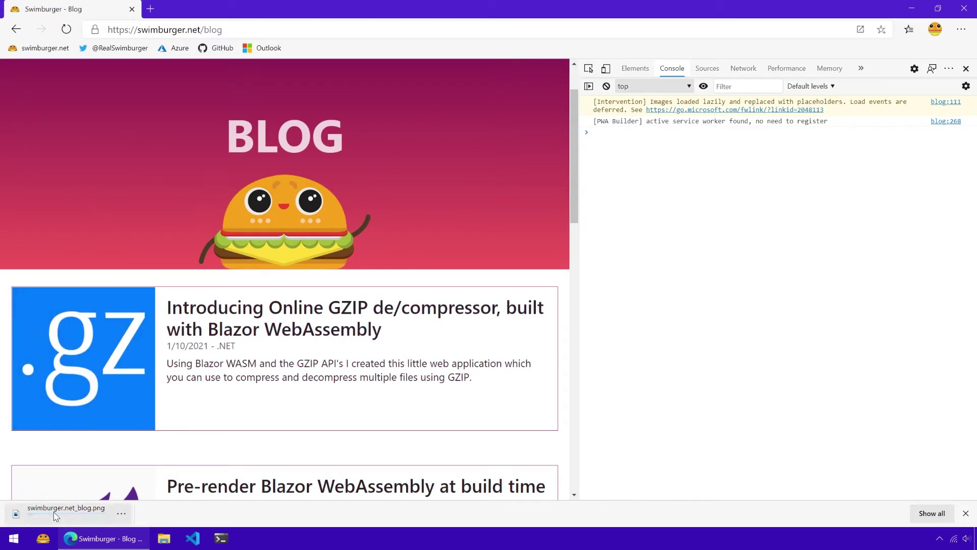
click(54, 511)
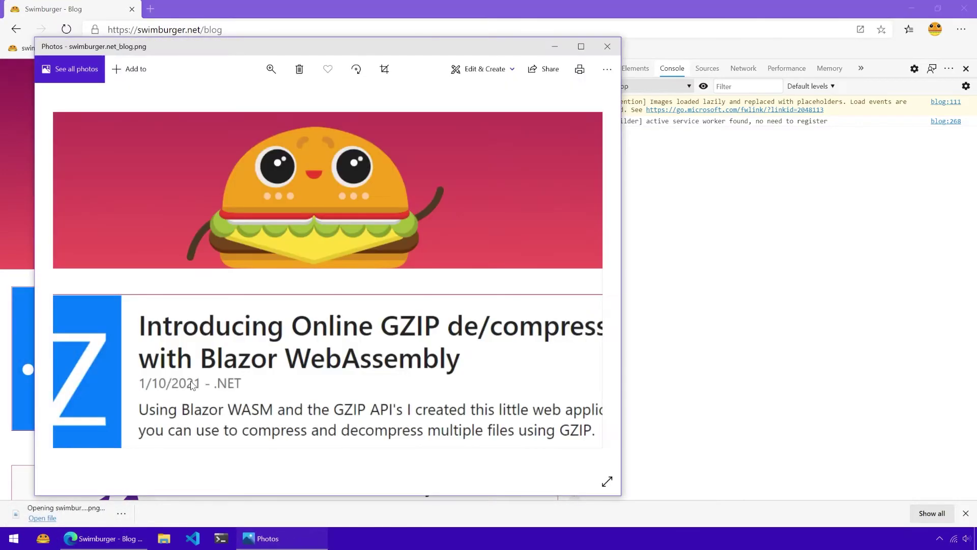
Close Photos and launch Snipping Tool from the Start menu
click(607, 44)
key(super)
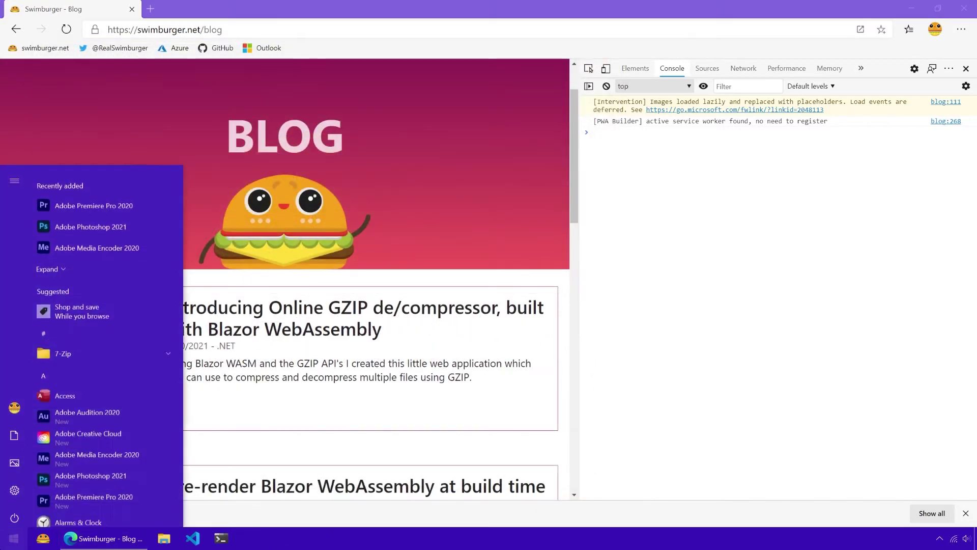
text(snip)
key(Return)
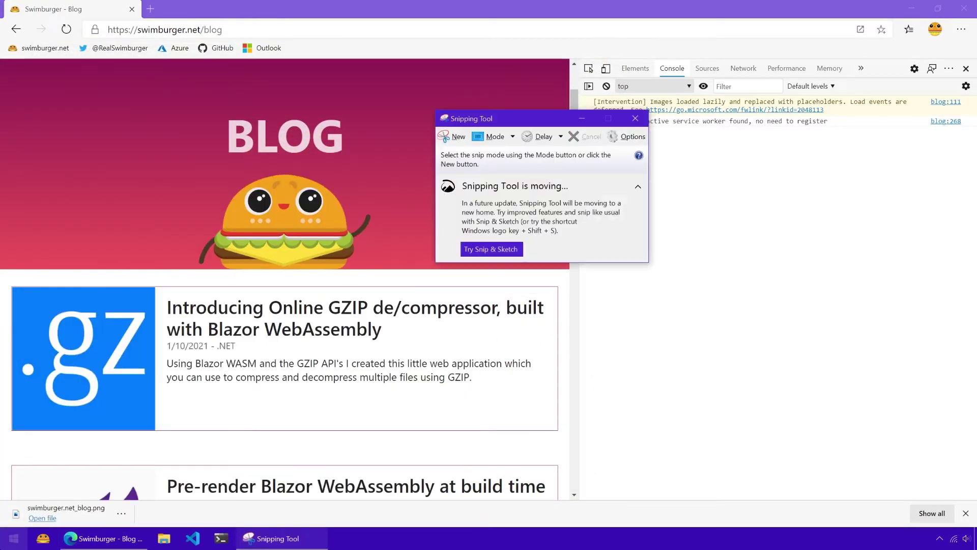
Snip the BLOG banner area, then close Snipping Tool without saving the snip
click(450, 136)
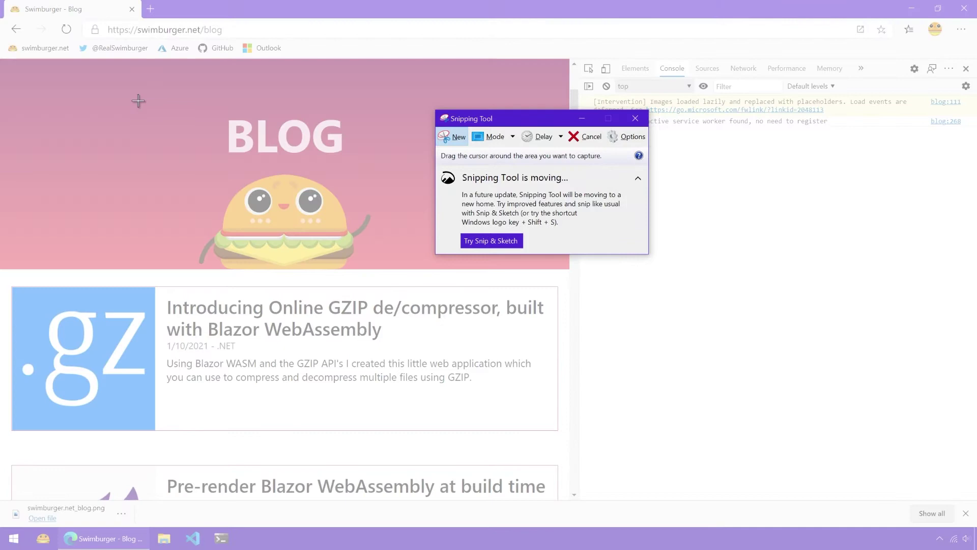
drag(115, 95, 504, 329)
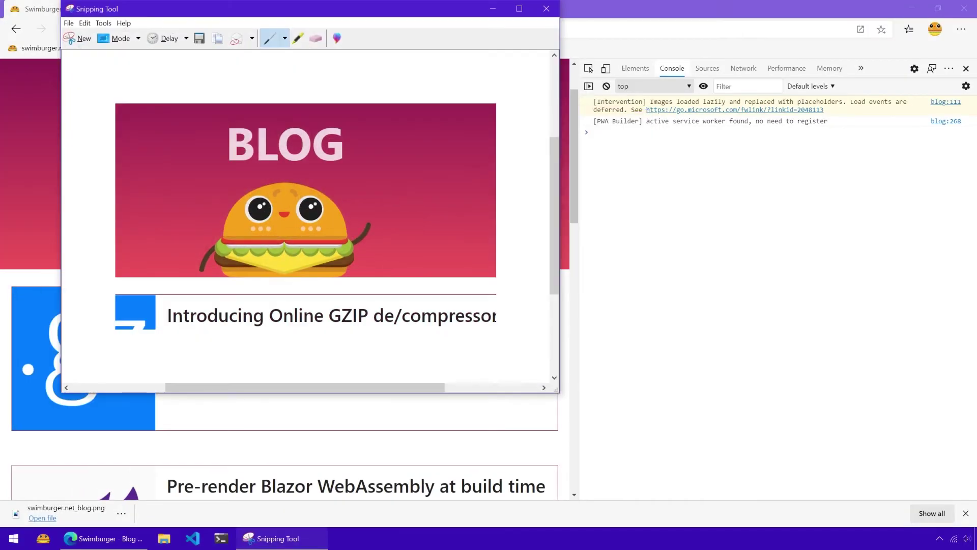
click(546, 8)
click(360, 207)
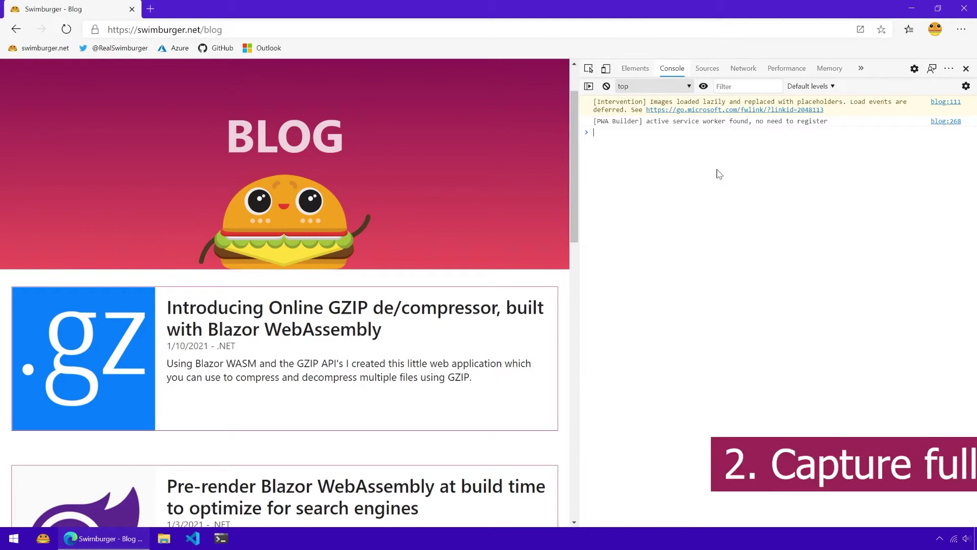
Run 'Capture full size screenshot' from the command menu, saving swimburger.net_blog (1).png
key(ctrl+shift+p)
text(screenshot)
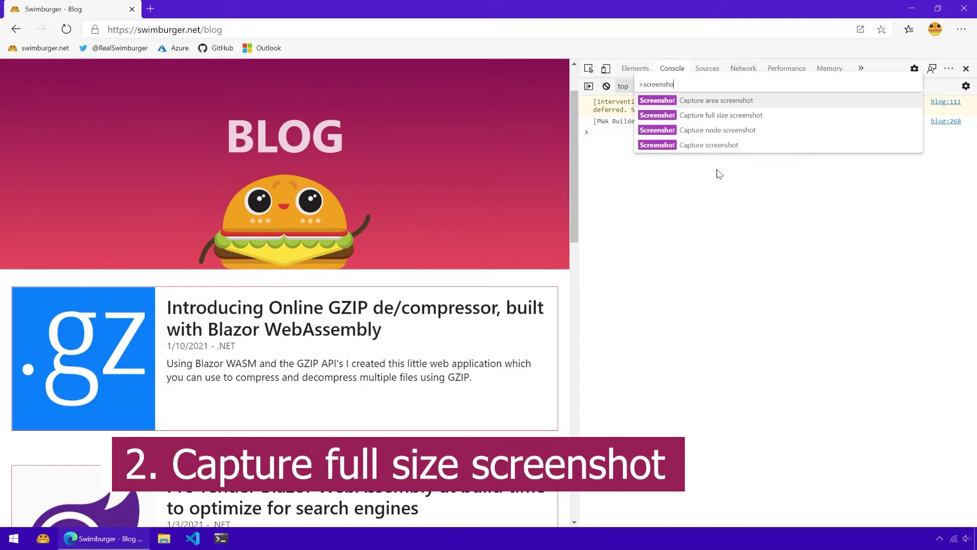
click(714, 115)
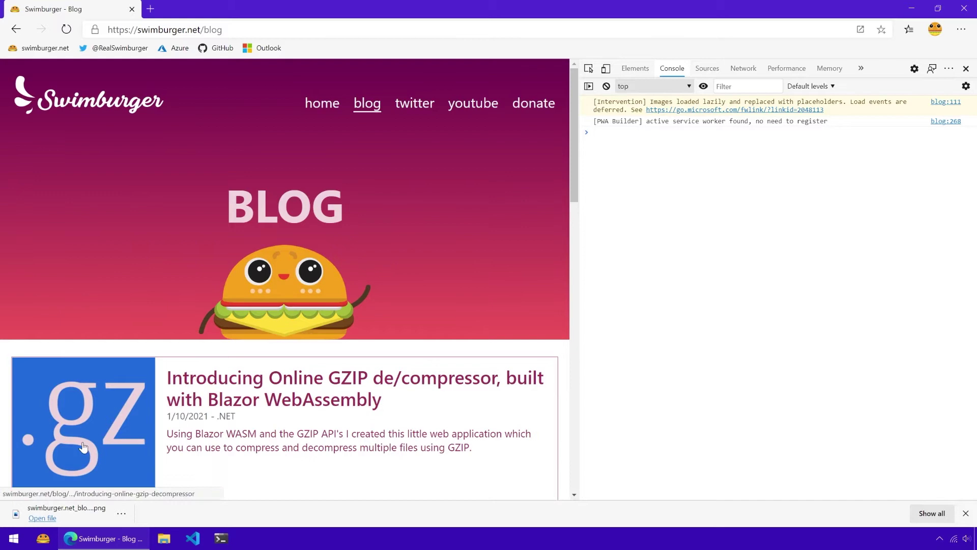
scroll(140, 321, down, 2)
scroll(136, 308, down, 8)
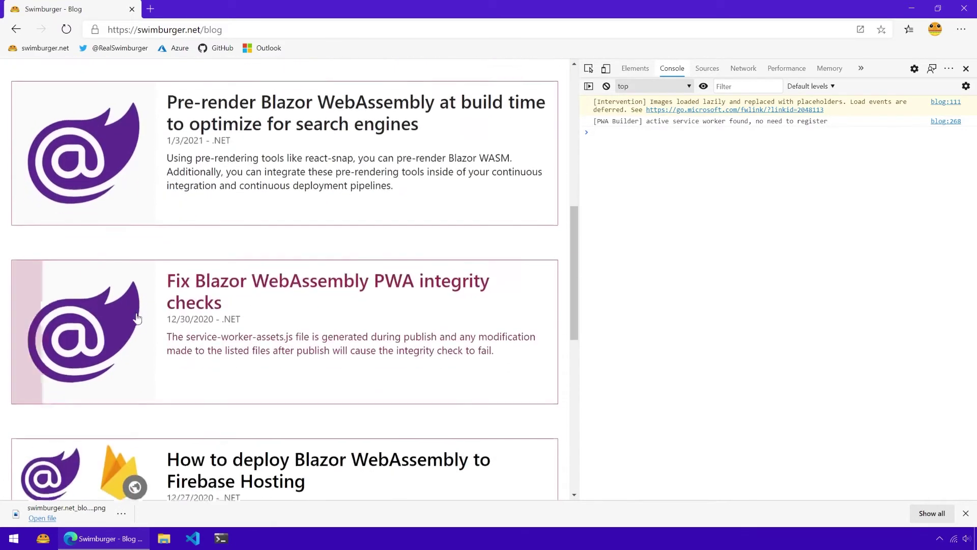
Open swimburger.net_blog (1).png in Photos and scroll through it down to the author footer
click(79, 518)
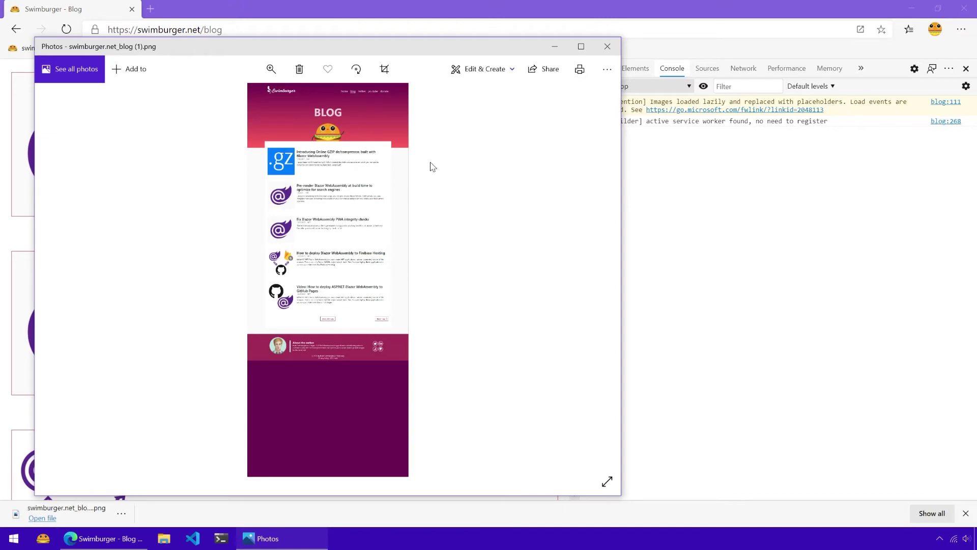
scroll(336, 219, down, 1)
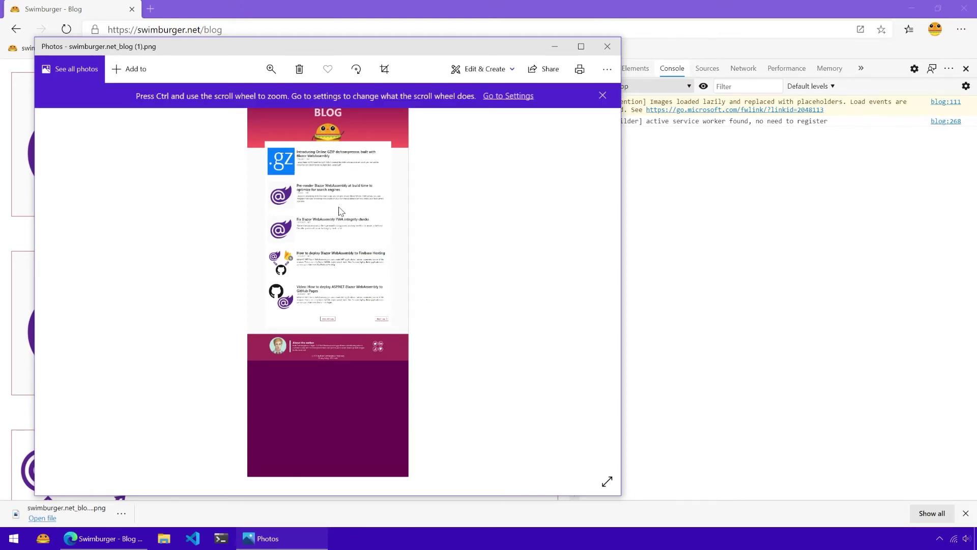
scroll(340, 212, up, 3)
scroll(340, 209, up, 5)
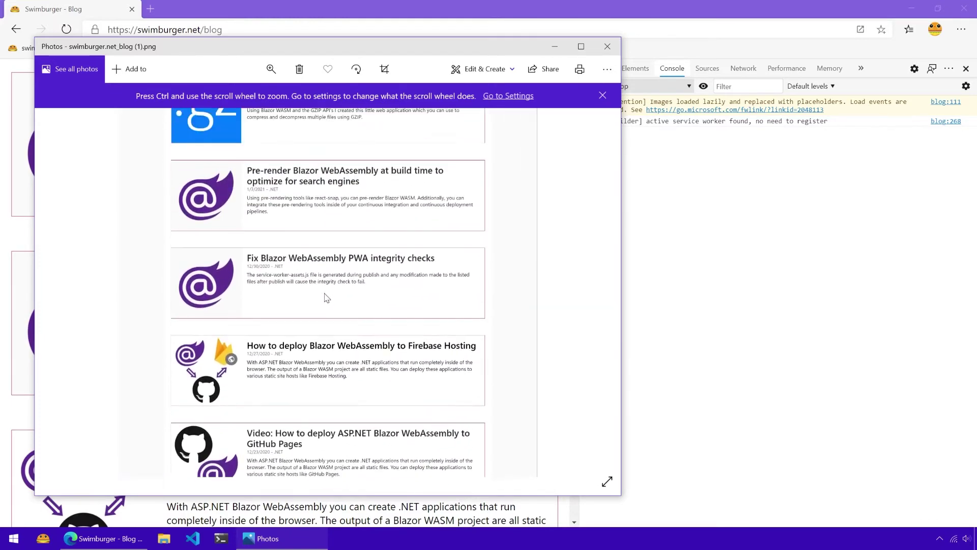
scroll(324, 180, down, 10)
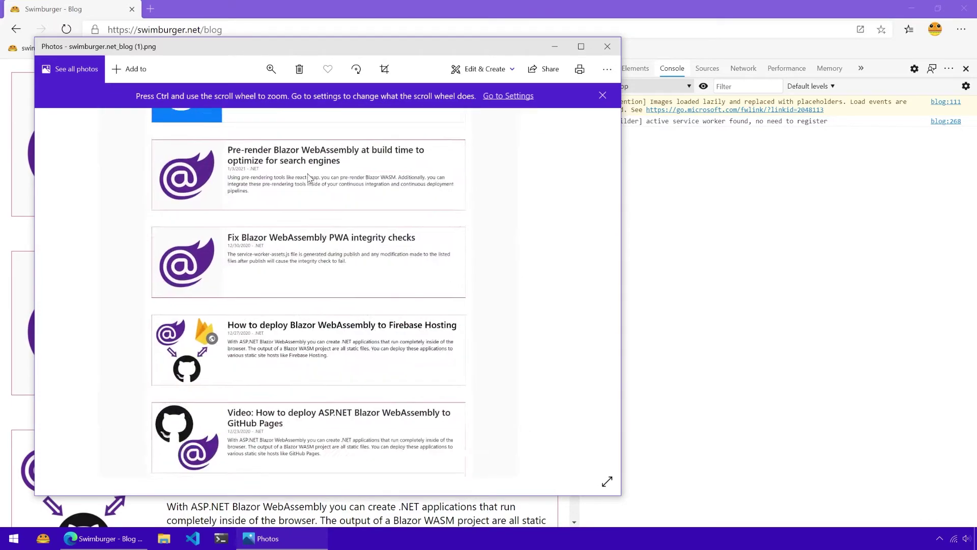
Close Photos and select the Pre-render Blazor WebAssembly post card's a.blog-post-card node in Elements
click(607, 46)
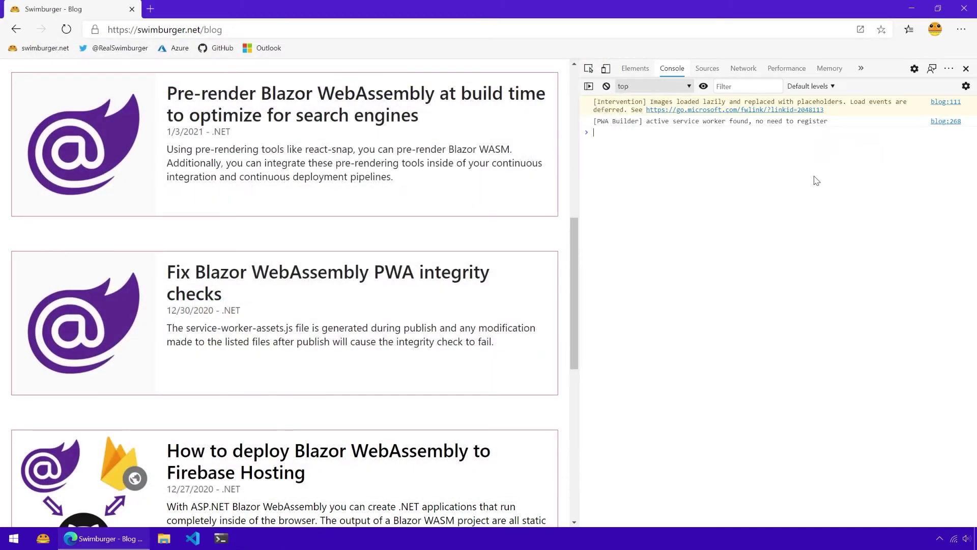
key(ctrl+shift+p)
text(scr)
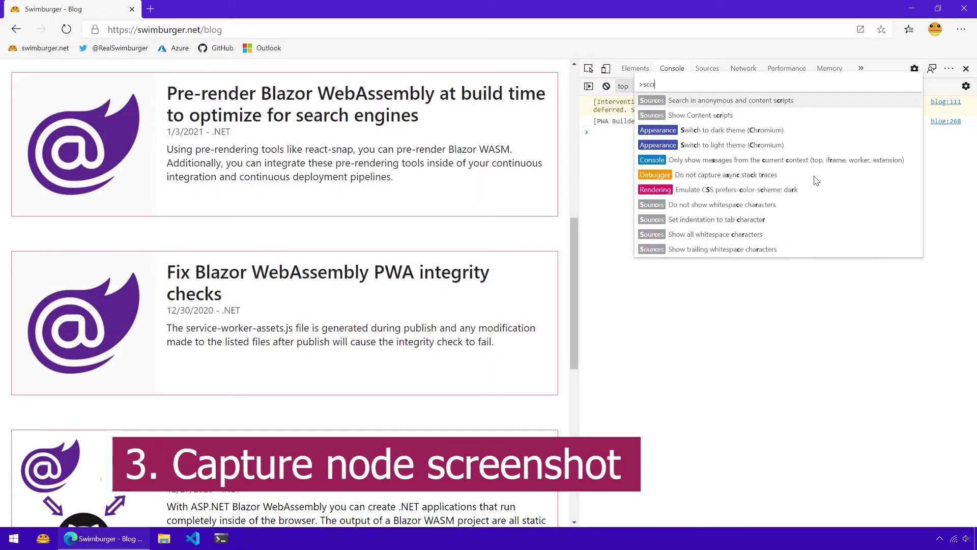
text(eenshot)
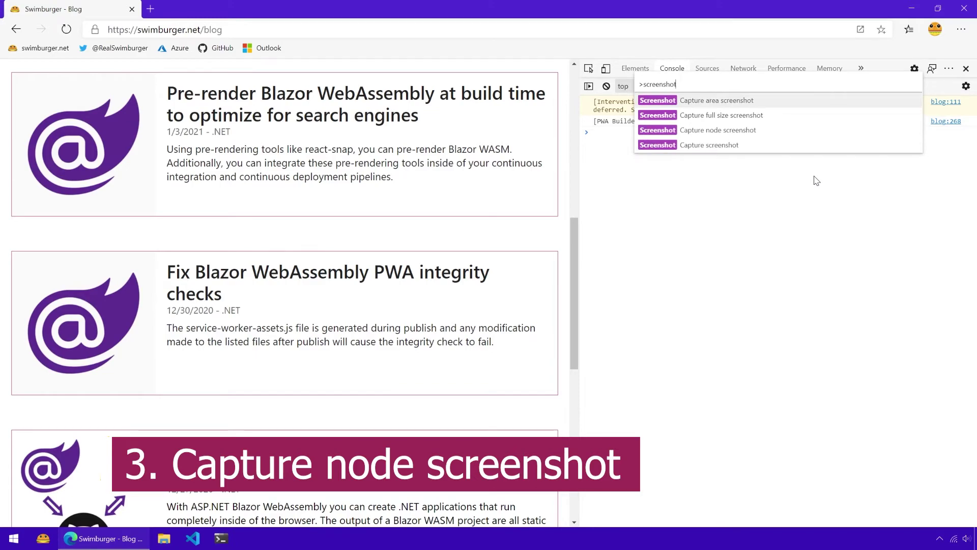
key(Escape)
click(635, 68)
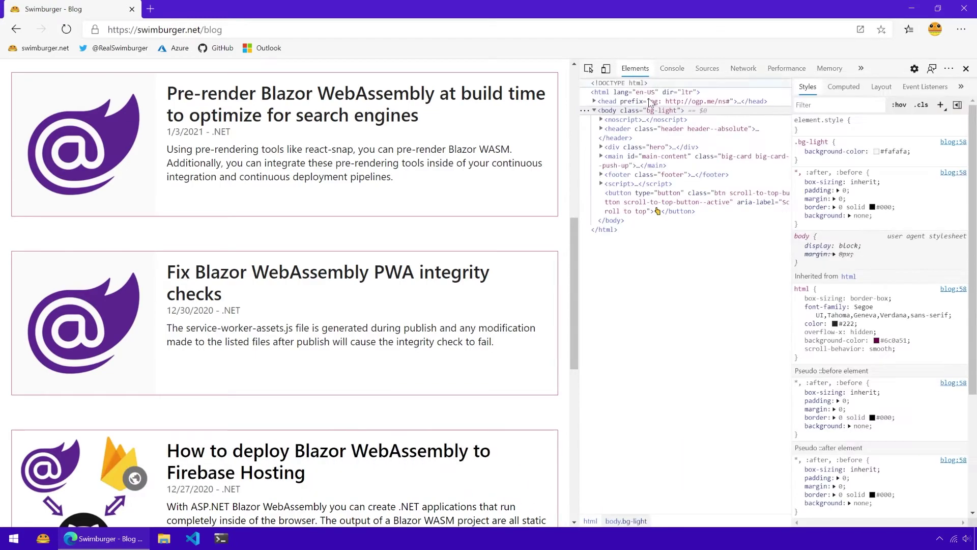
key(ctrl+shift+c)
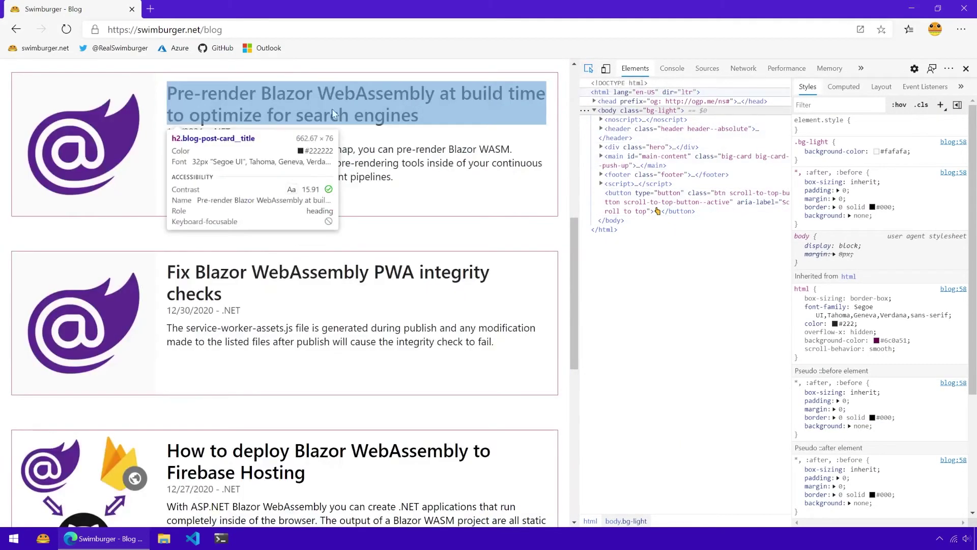
click(163, 82)
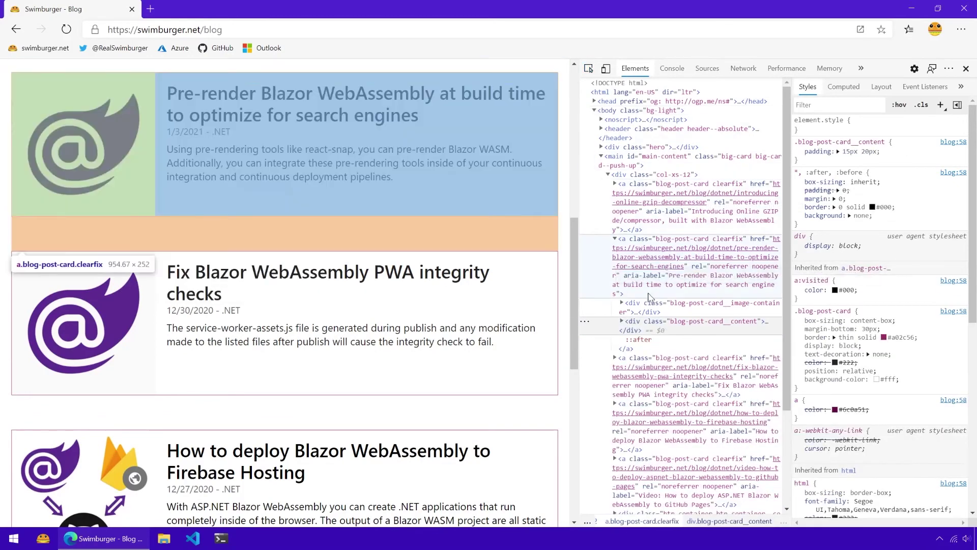
click(644, 305)
click(626, 287)
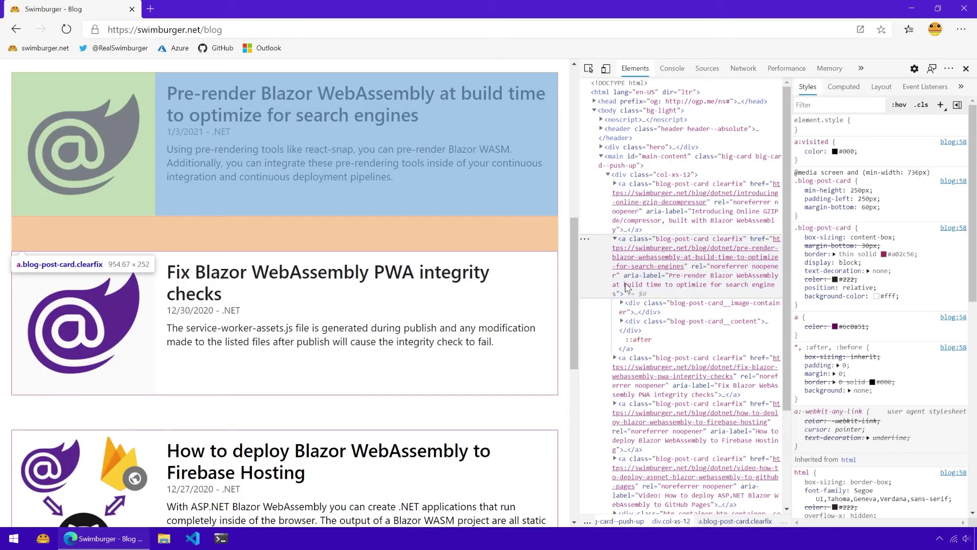
Capture a node screenshot of the post card as swimburger.net_blog (2).png, check it, and close Photos
key(ctrl+shift+p)
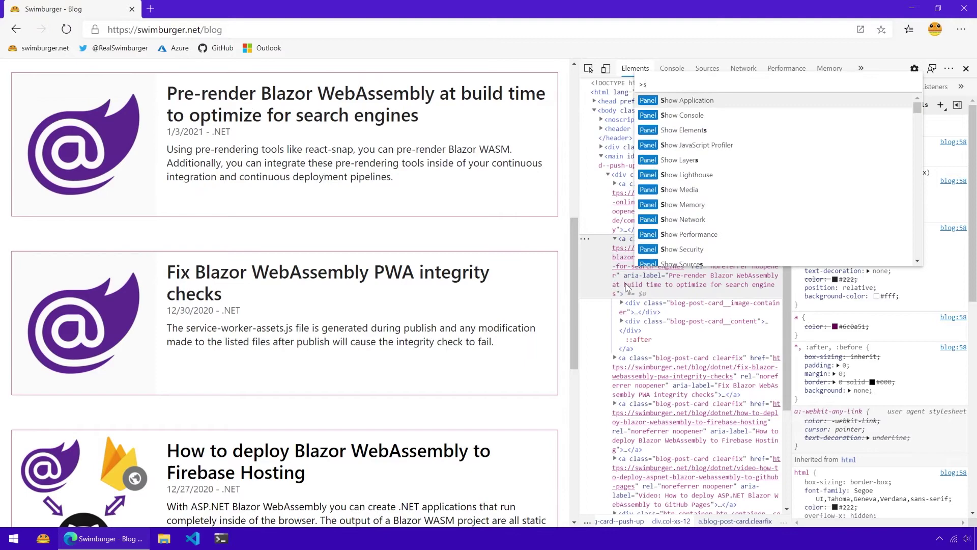
text(screnshot)
key(Down)
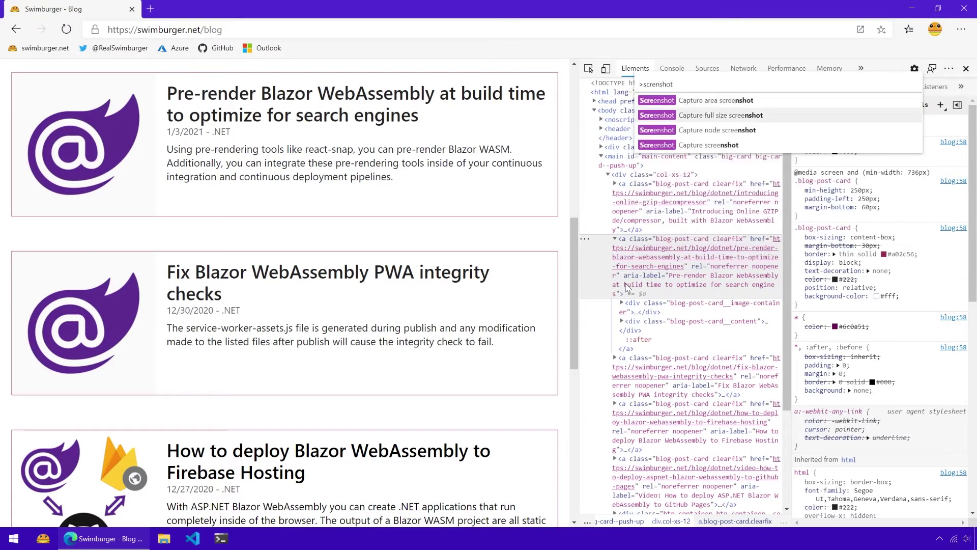
key(Down)
key(Return)
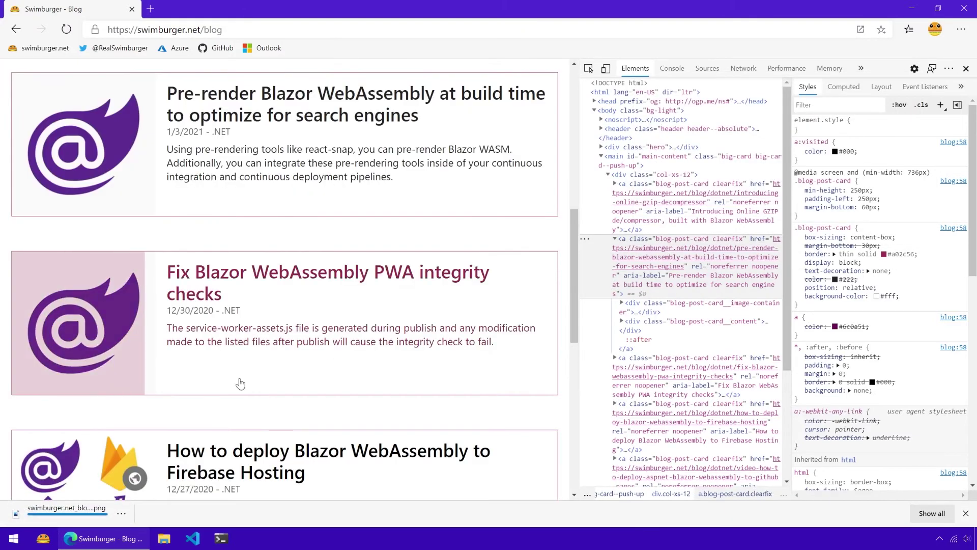
click(61, 511)
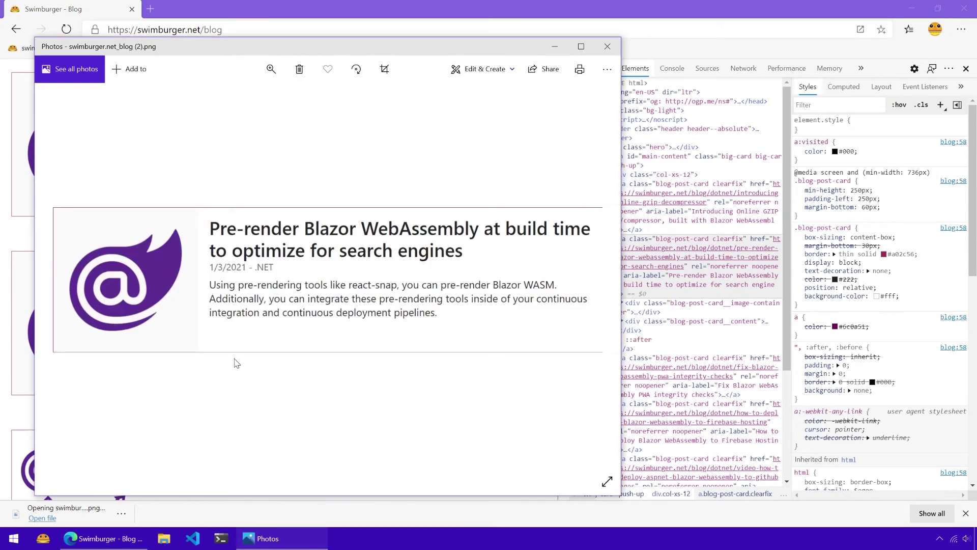
click(607, 47)
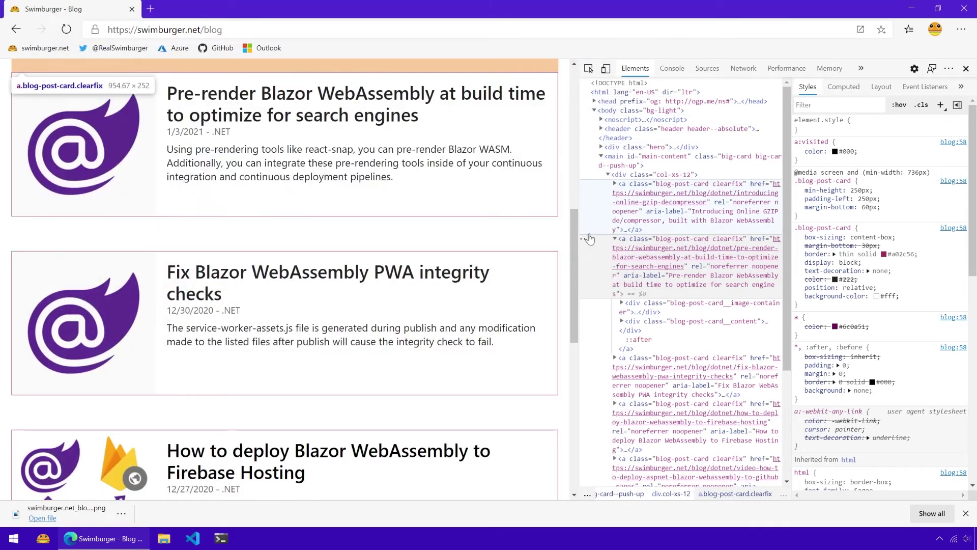
Widen the developer tools and save a node screenshot of the post card element
drag(580, 233, 501, 234)
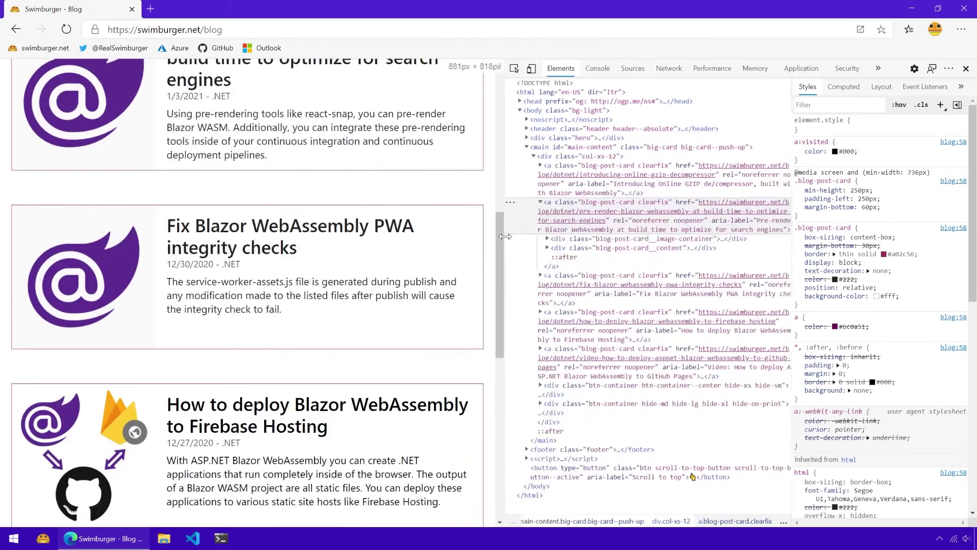
right_click(553, 205)
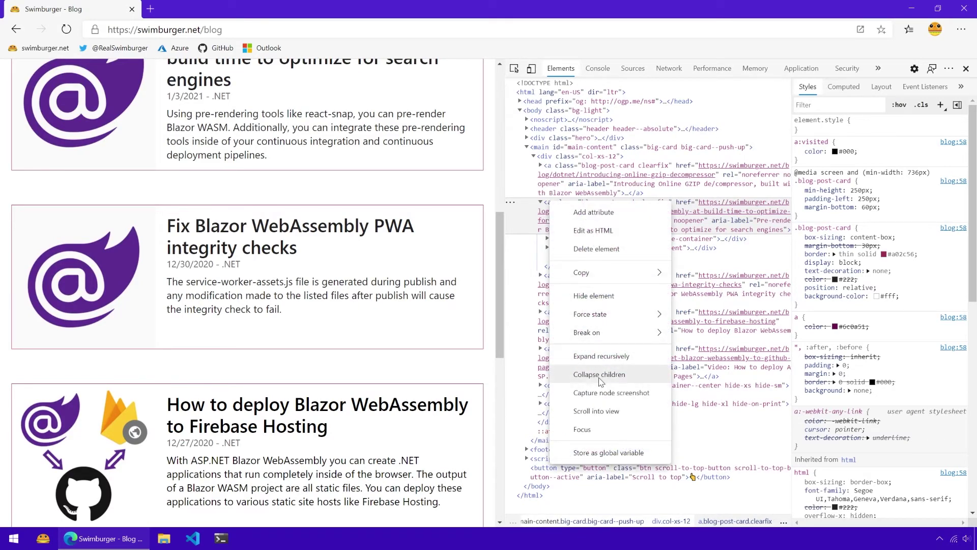
click(657, 394)
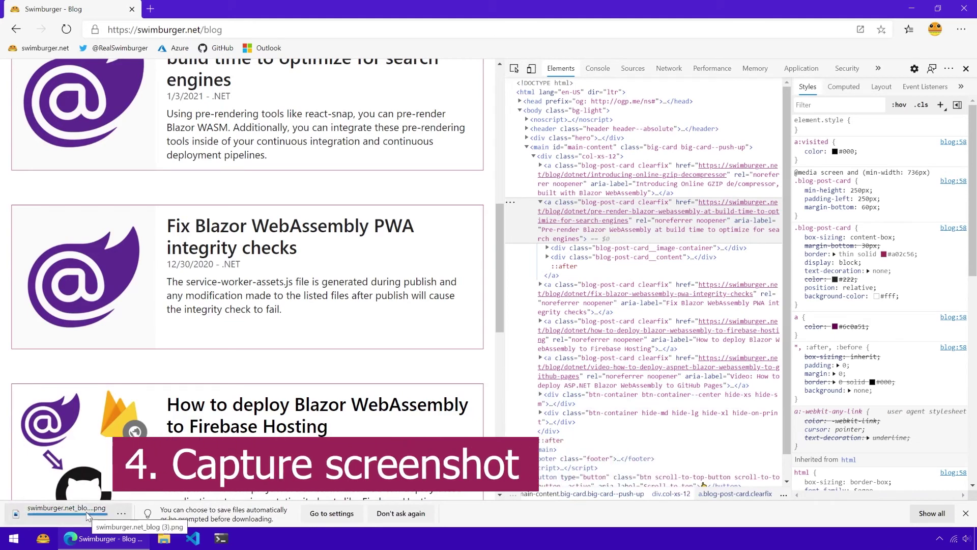
Capture a screenshot of the visible page area from the command menu
key(ctrl+shift+p)
text(screenshot)
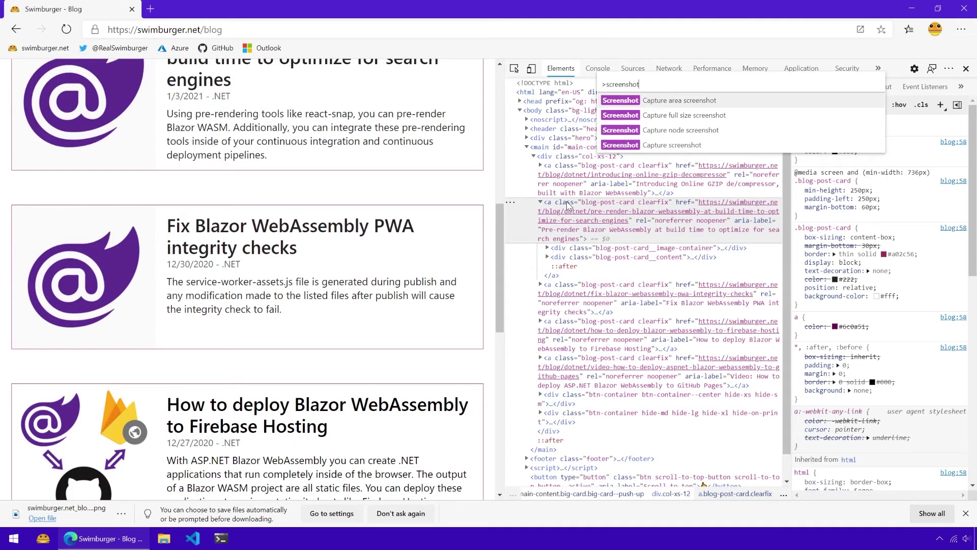
click(686, 146)
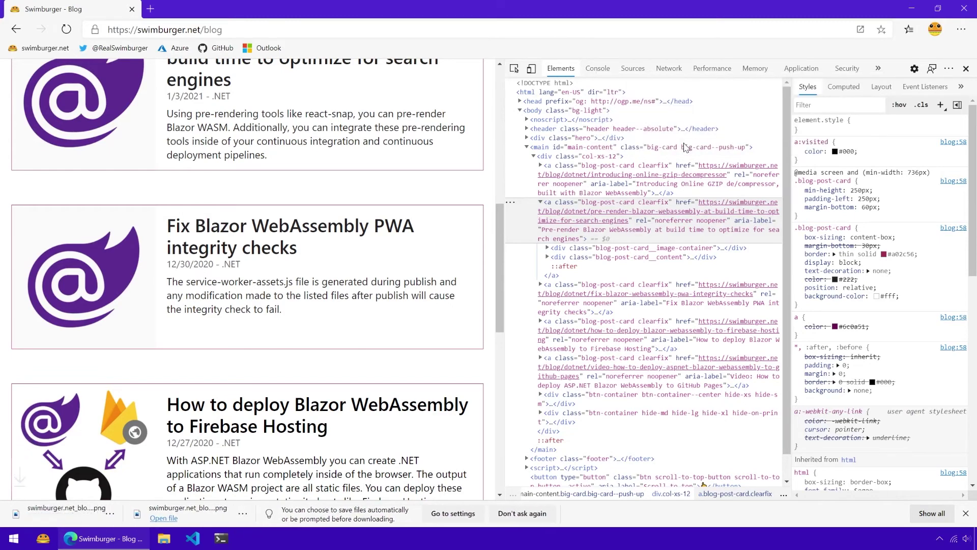
Turn on device emulation with an iPhone 6/7/8 Plus screen
click(531, 68)
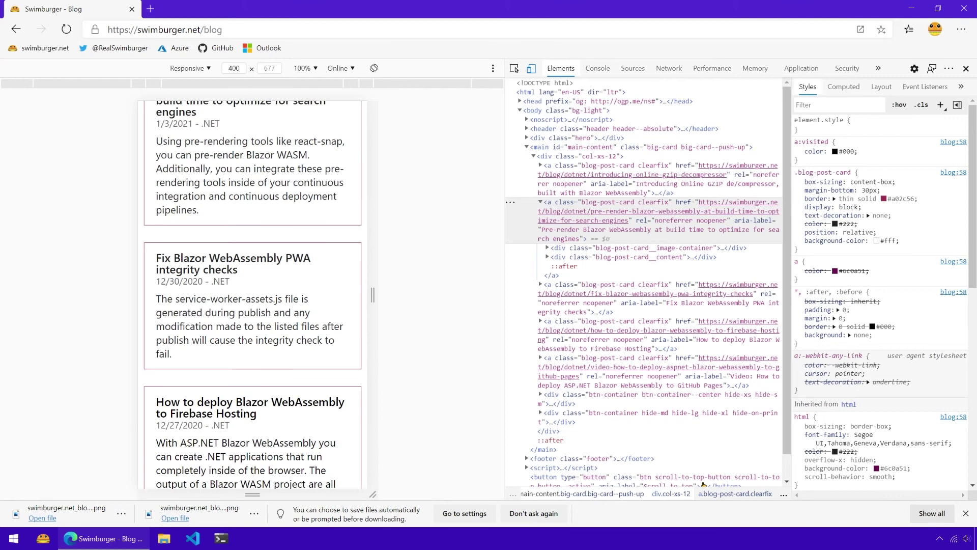
click(202, 68)
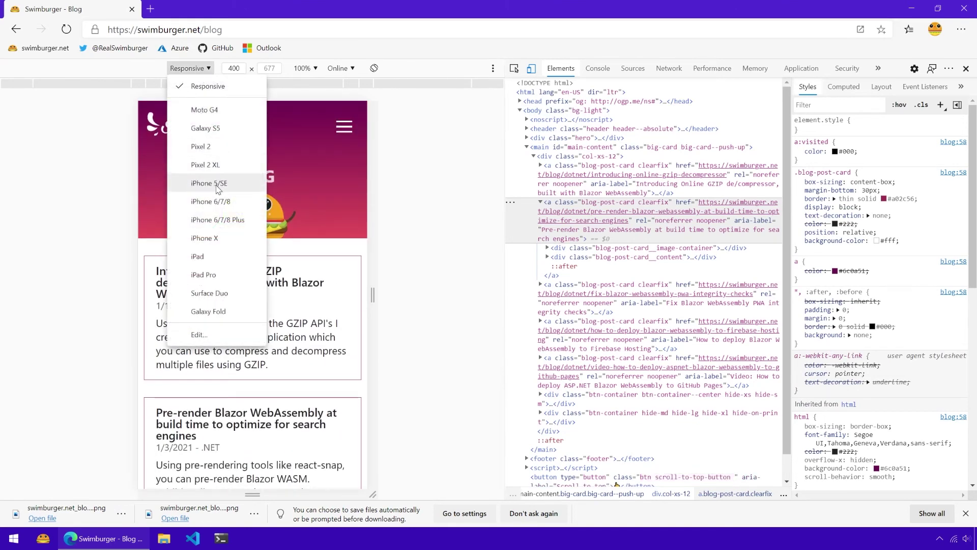
click(219, 220)
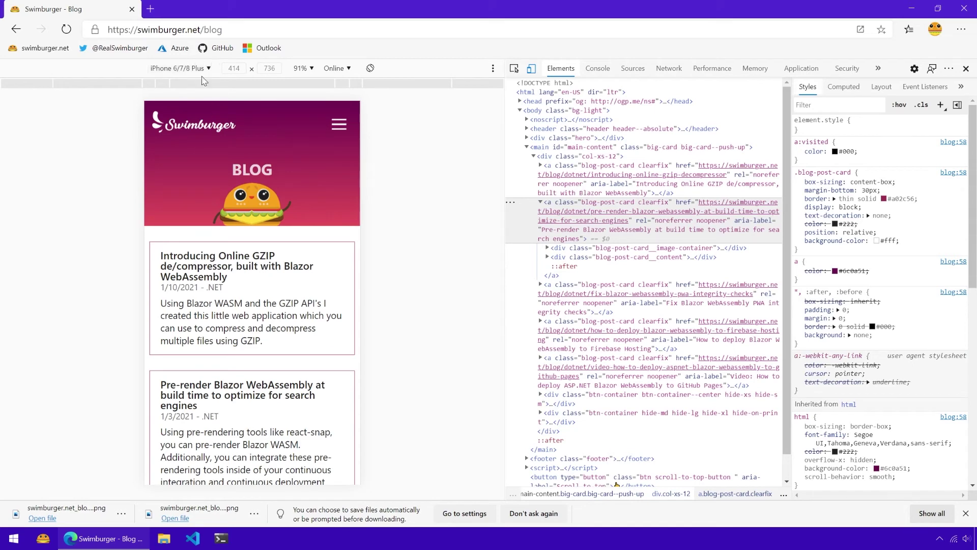
click(493, 68)
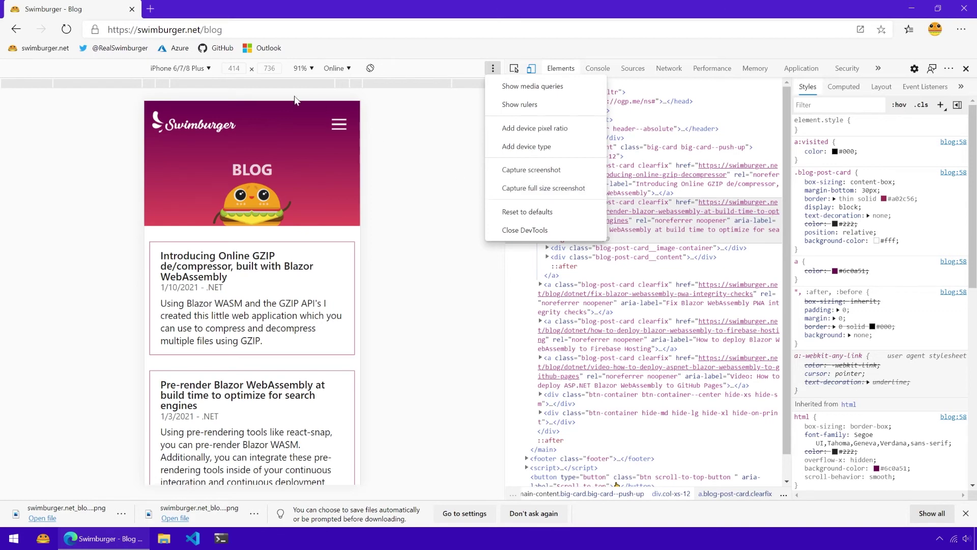
Switch to iPad Pro in landscape (1366 × 1024) and capture a screenshot of that view
click(204, 70)
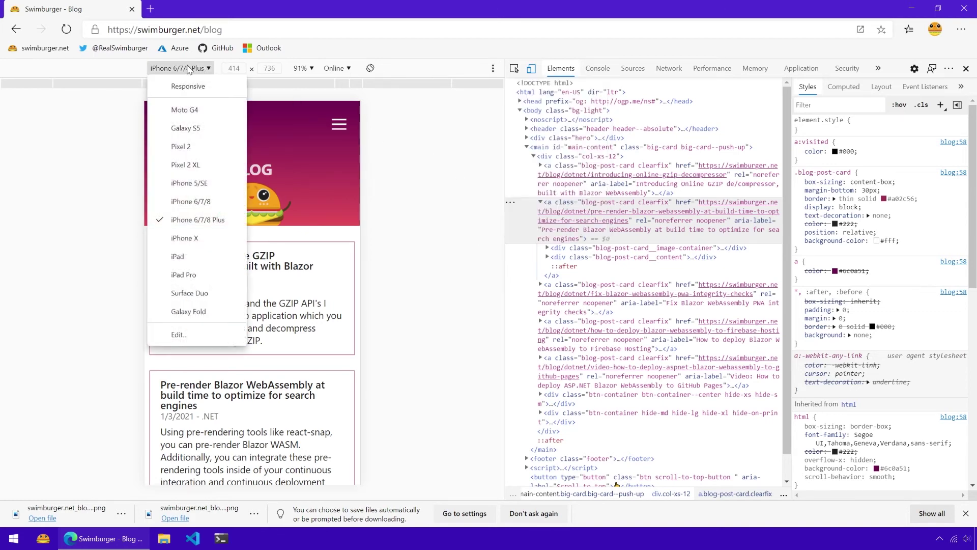
click(187, 277)
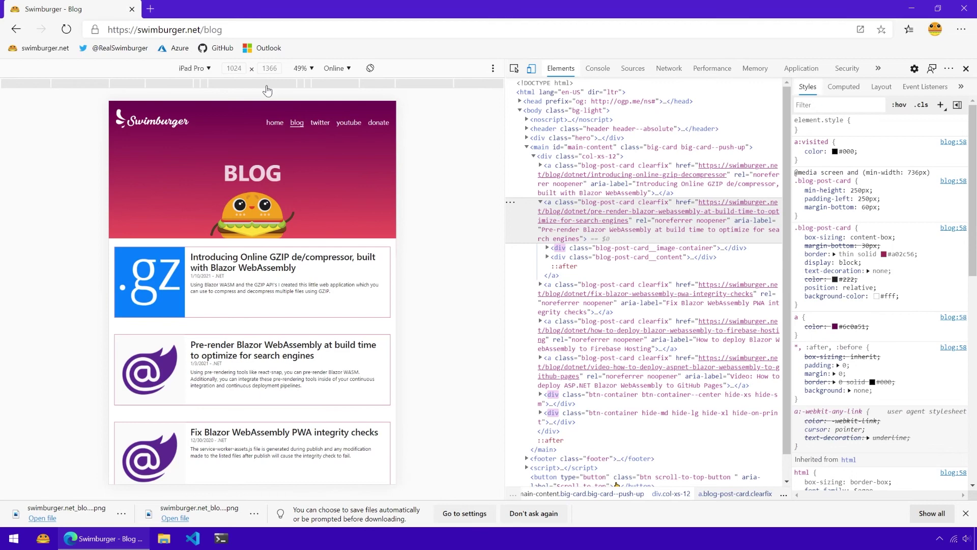
click(370, 68)
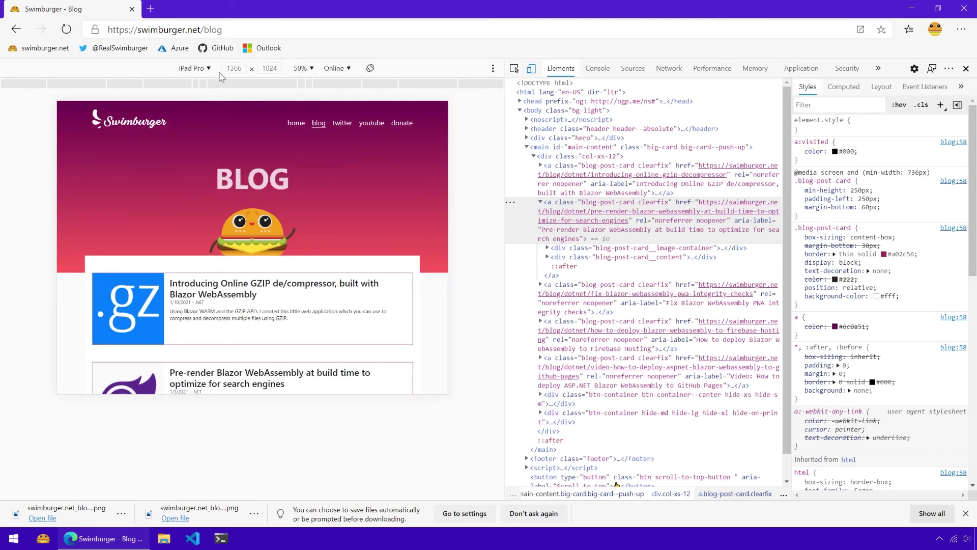
click(493, 68)
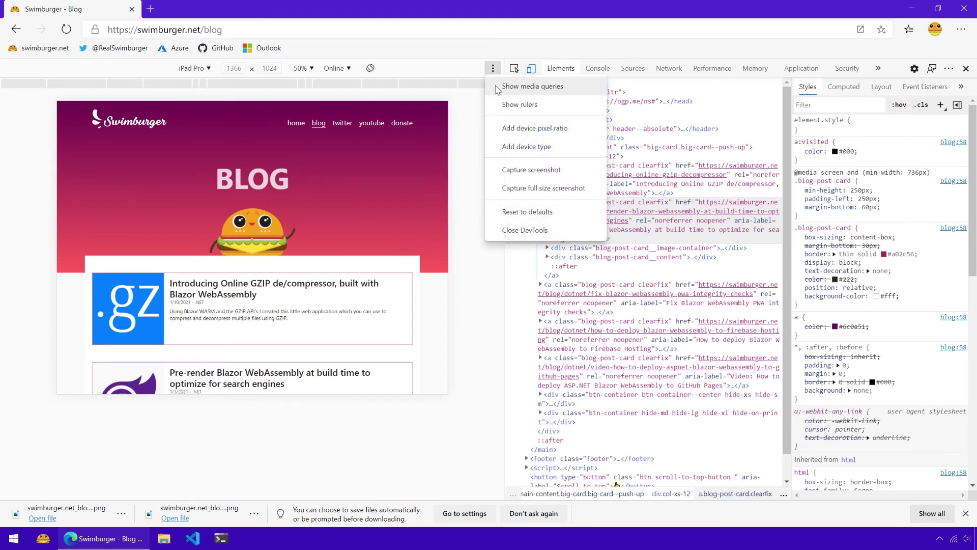
click(535, 171)
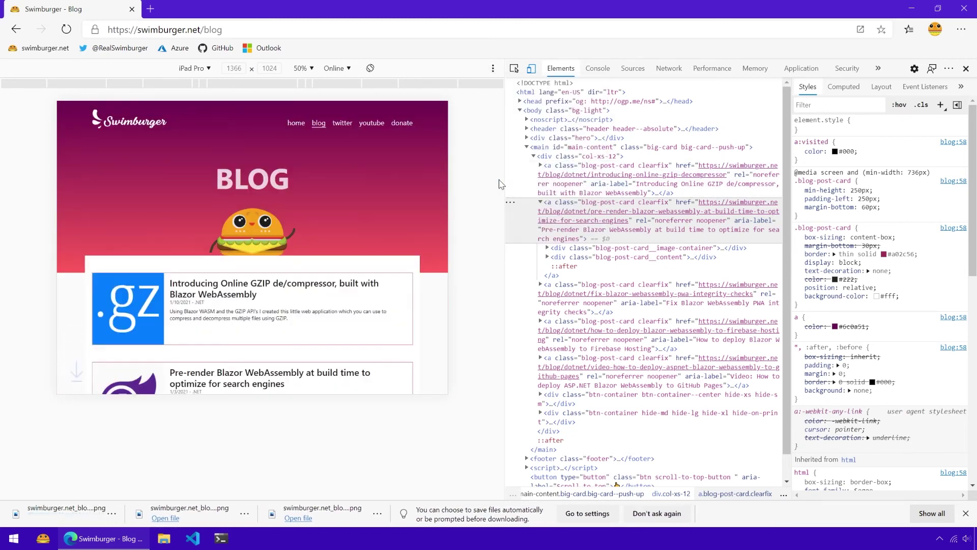
Open swimburger.net_blog(iPad Pro).png and show its file info: 2732 x 2048, 453.6 KB
click(66, 509)
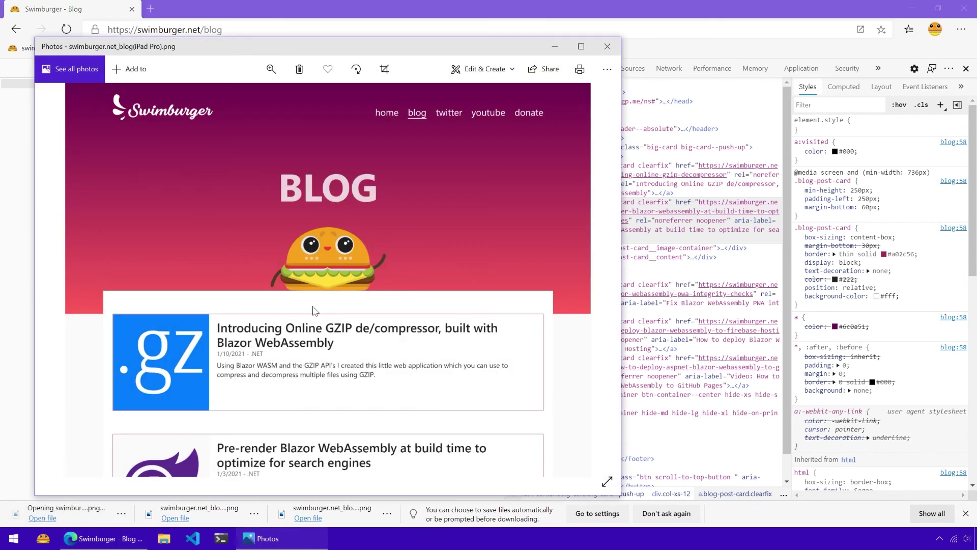
click(607, 69)
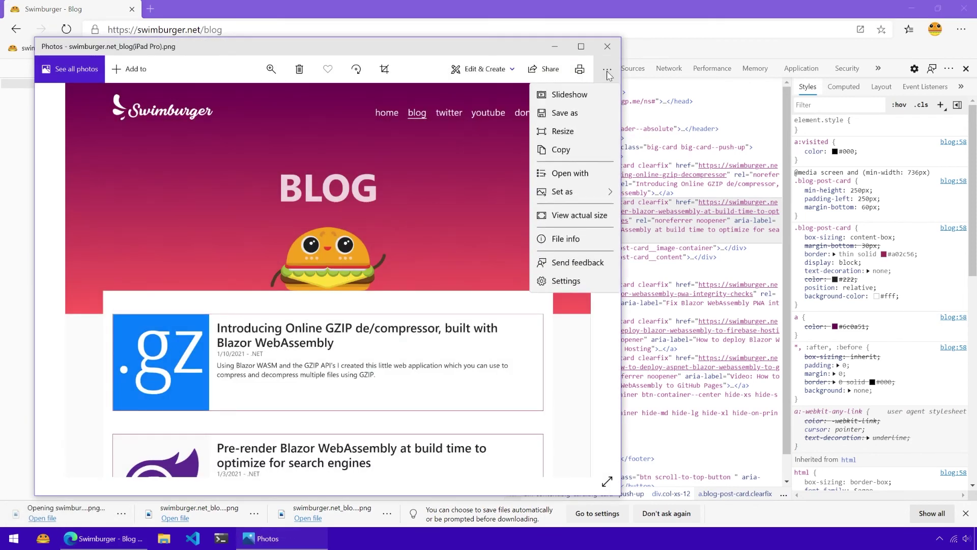
click(566, 239)
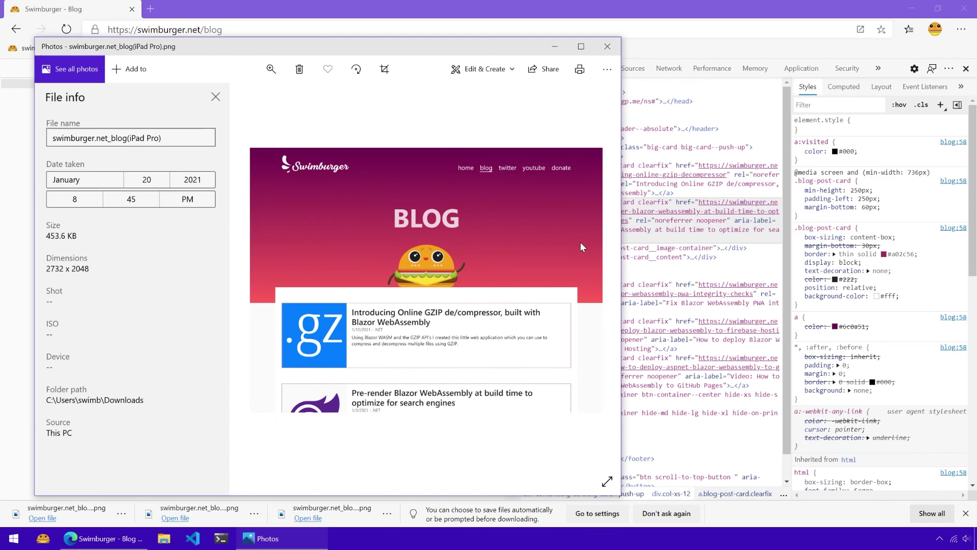